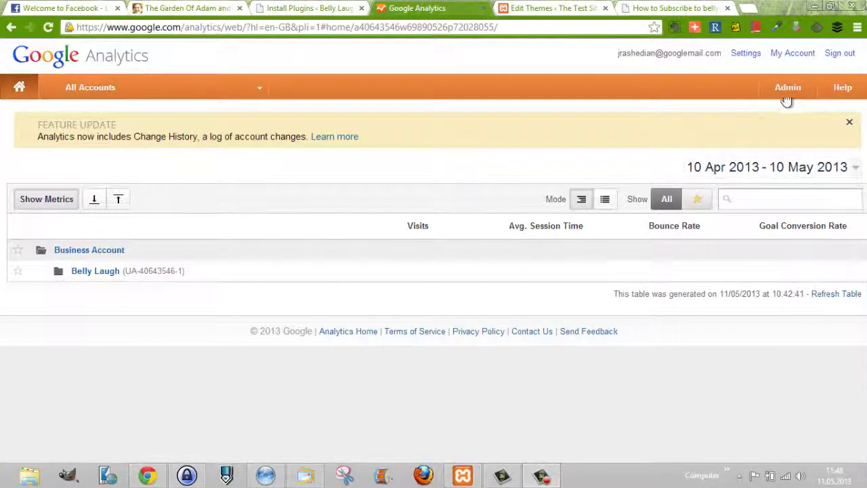
- Open the Tracking Info of the Belly Laugh property under Business Account in the Analytics administration
click(789, 93)
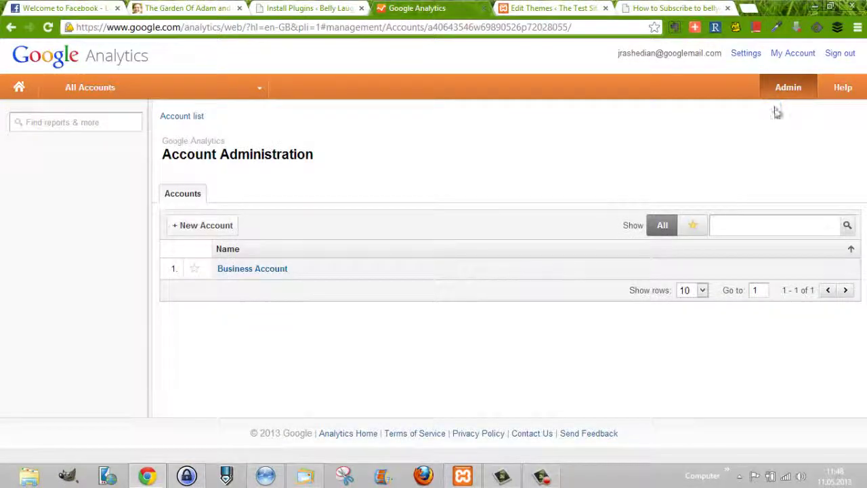
click(262, 271)
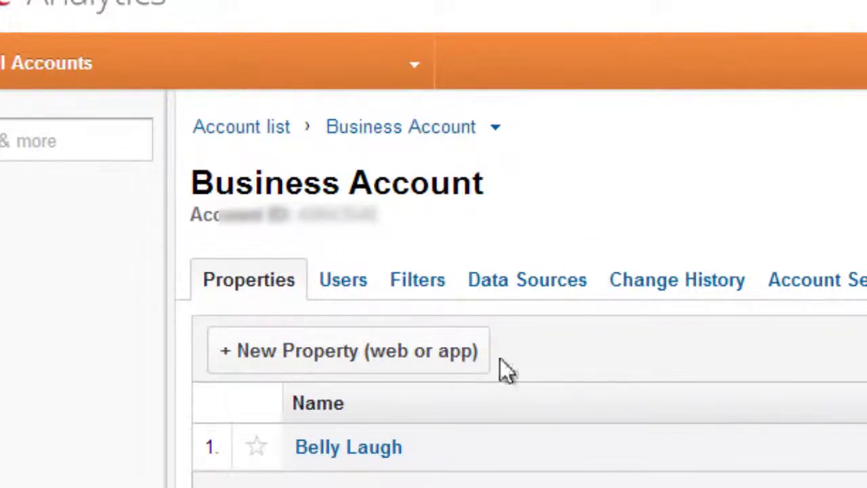
click(359, 453)
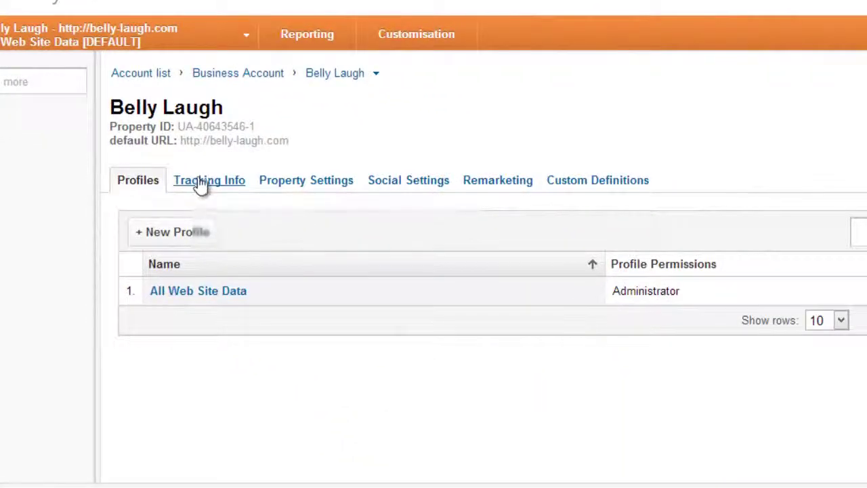
click(222, 182)
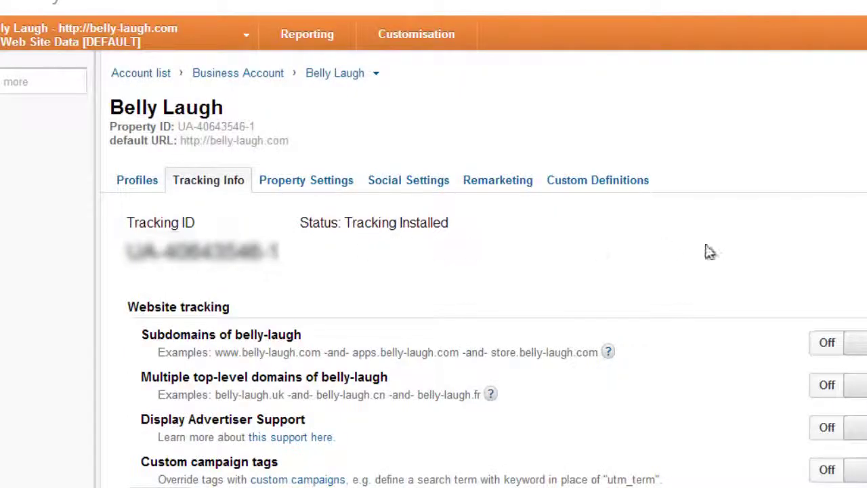
- Examine the property's tracking ID, tracking status, website tracking options and the JavaScript tracking code
scroll(434, 271, down, 5)
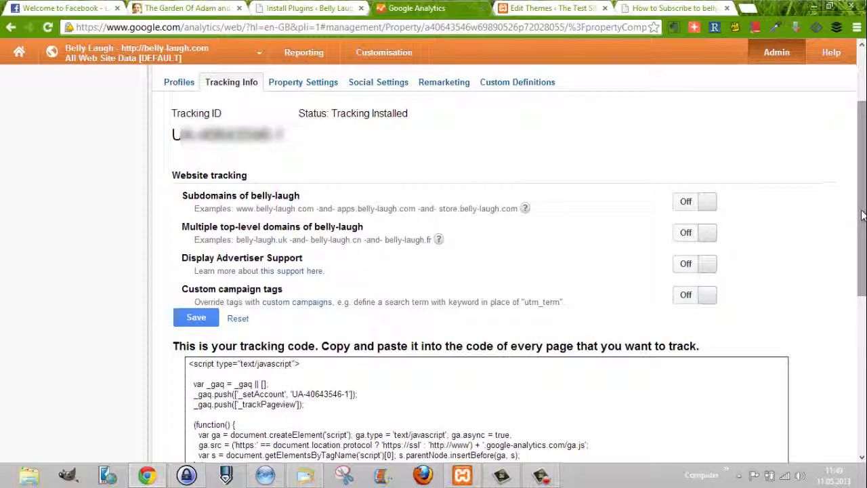
drag(861, 215, 863, 148)
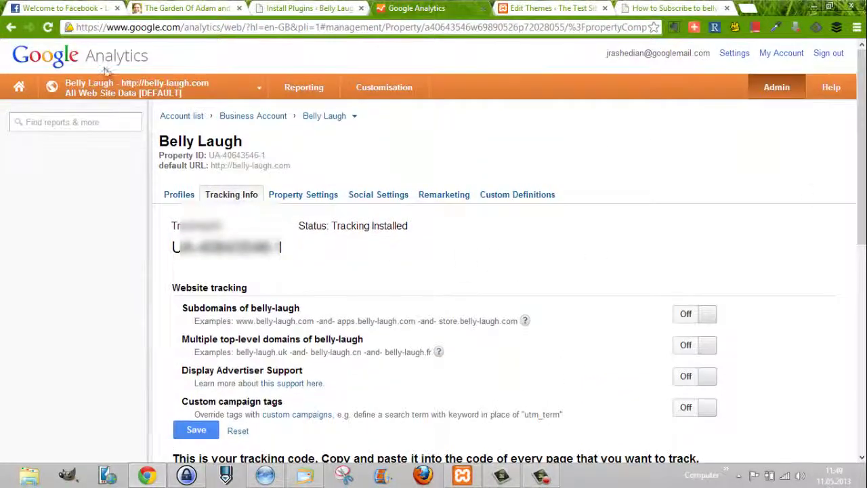
drag(864, 189, 859, 257)
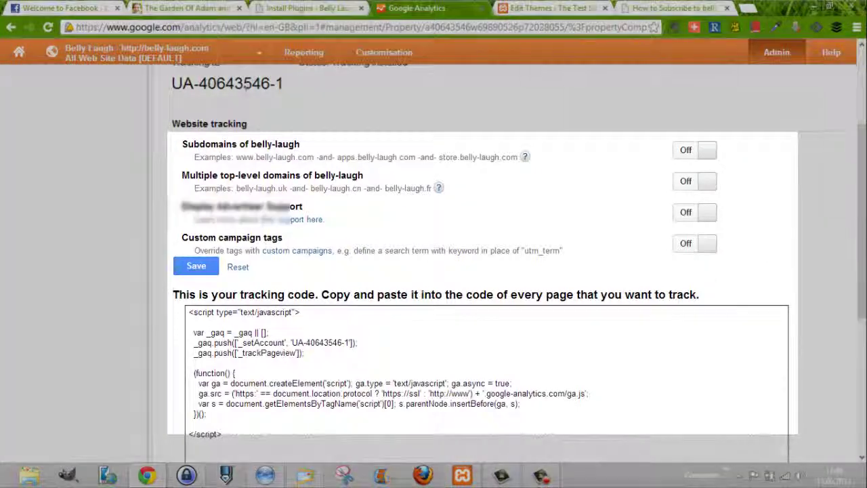
scroll(262, 176, up, 2)
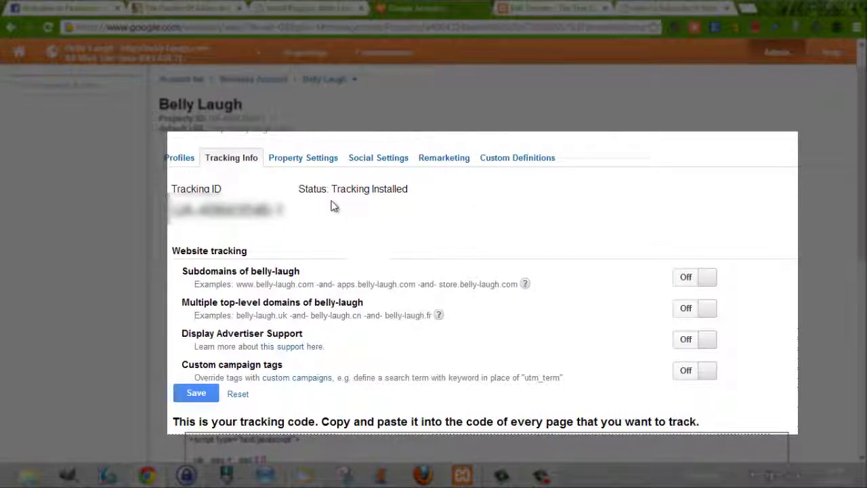
scroll(389, 267, down, 4)
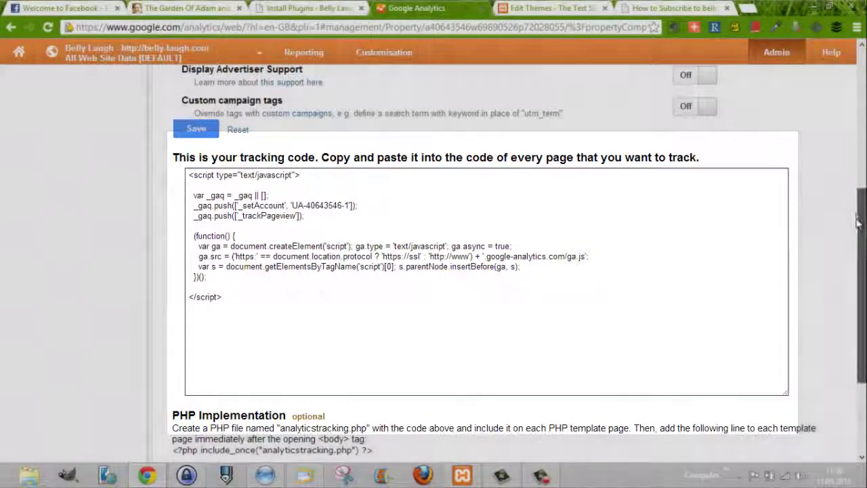
scroll(851, 197, up, 3)
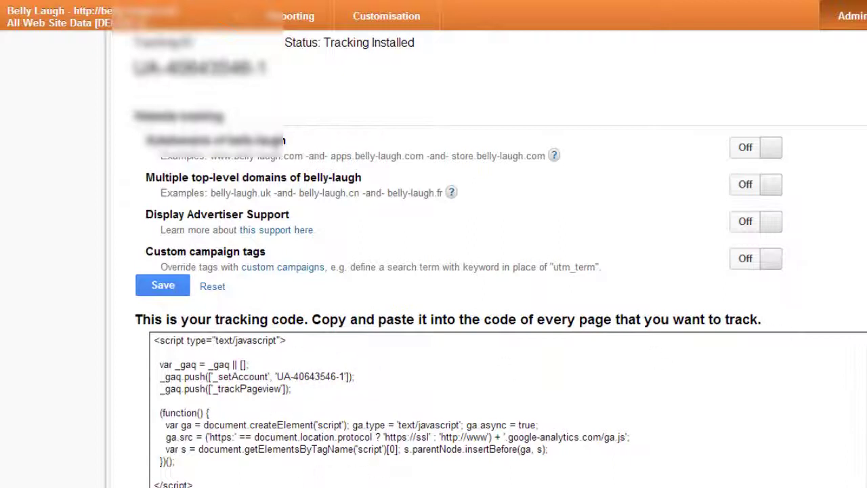
scroll(434, 258, up, 1)
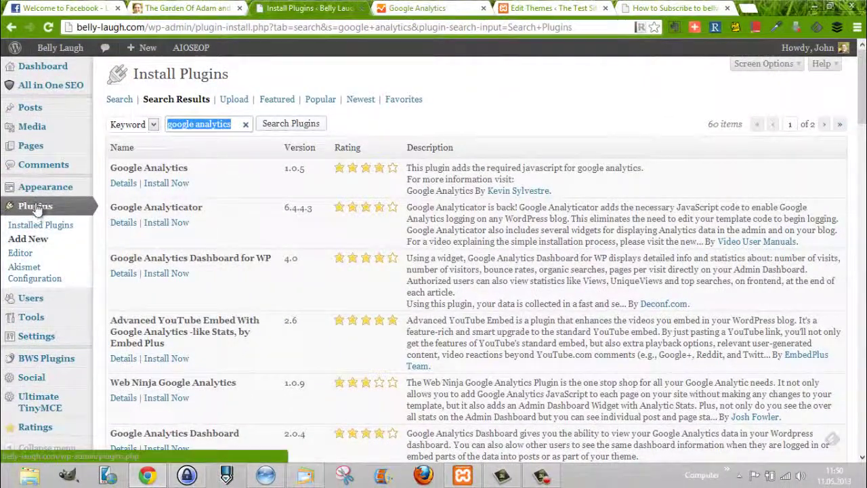
- Review the list of installed plugins in the Belly Laugh WordPress site
click(35, 225)
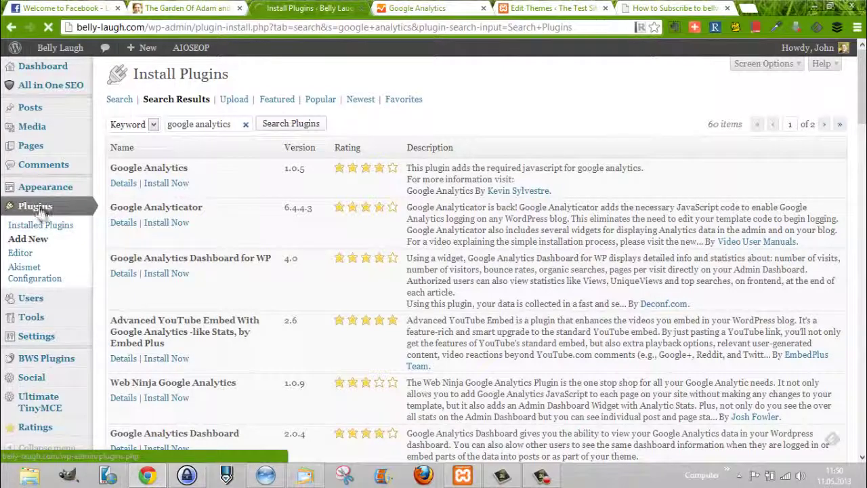
click(37, 208)
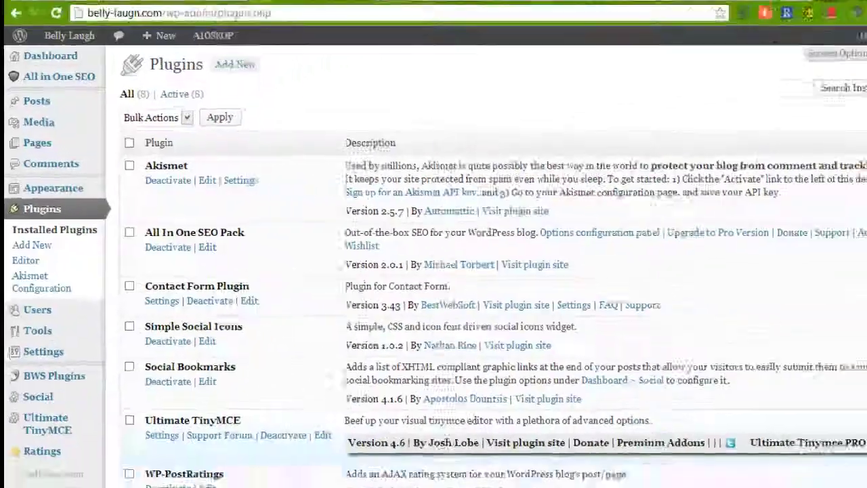
scroll(859, 215, down, 3)
scroll(860, 214, up, 2)
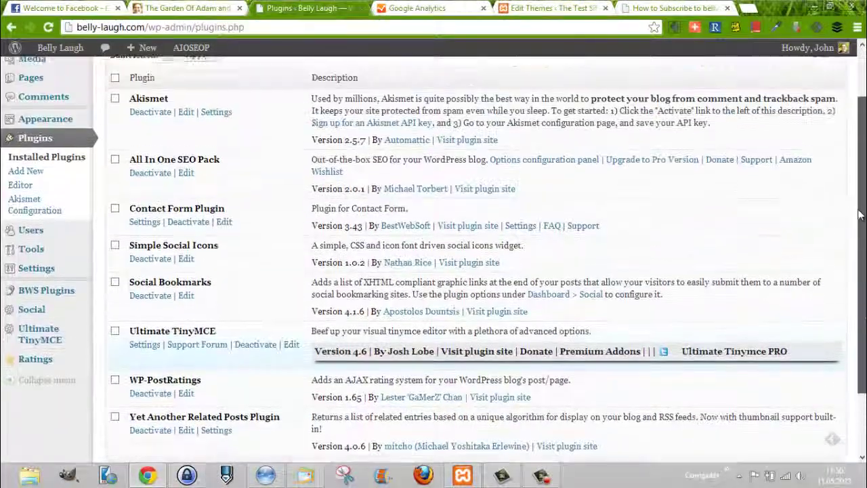
scroll(310, 212, up, 2)
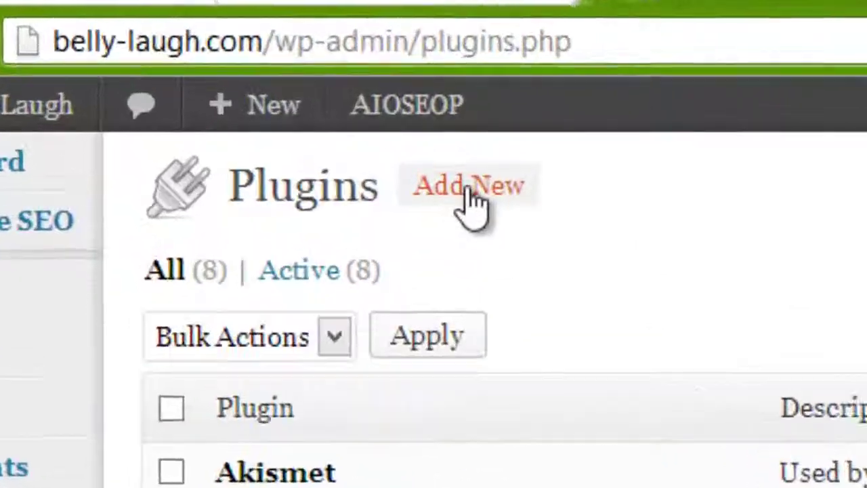
- Search for new plugins to install using the keyword "google analytics"
click(472, 196)
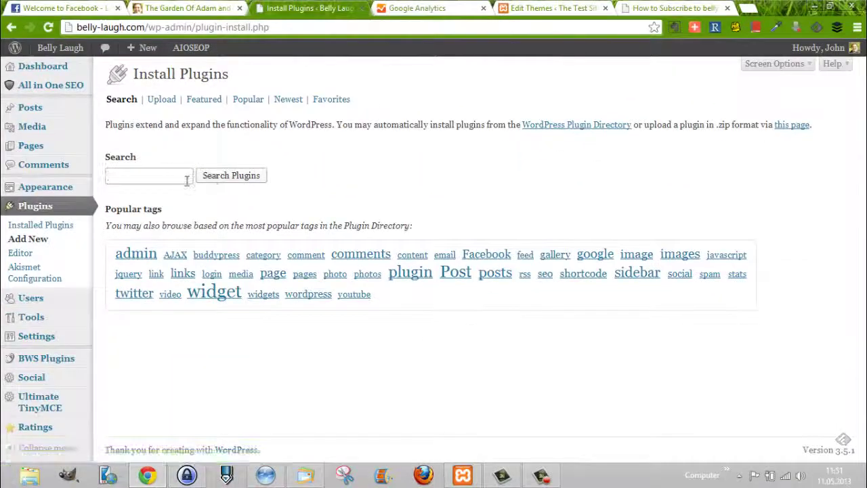
click(171, 176)
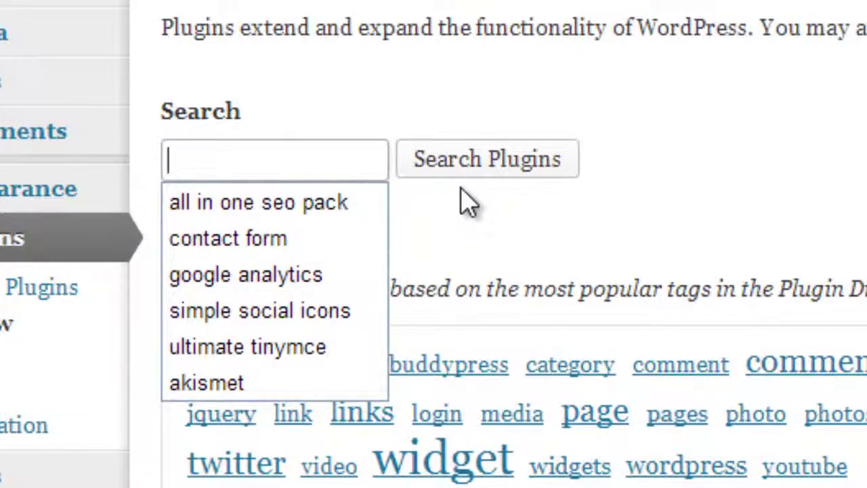
text(o)
key(BackSpace)
text(google)
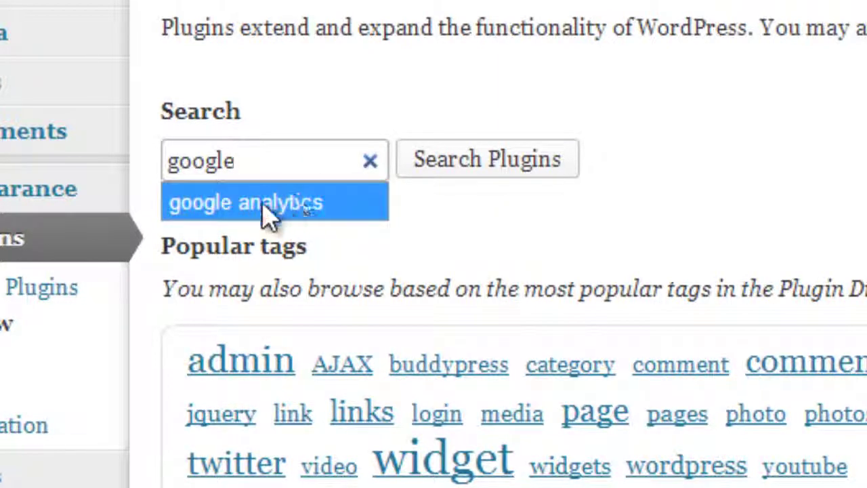
click(285, 202)
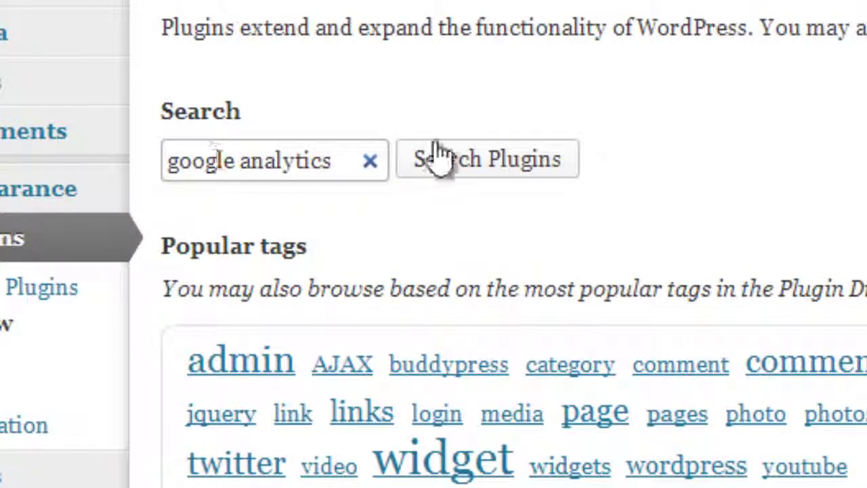
click(476, 168)
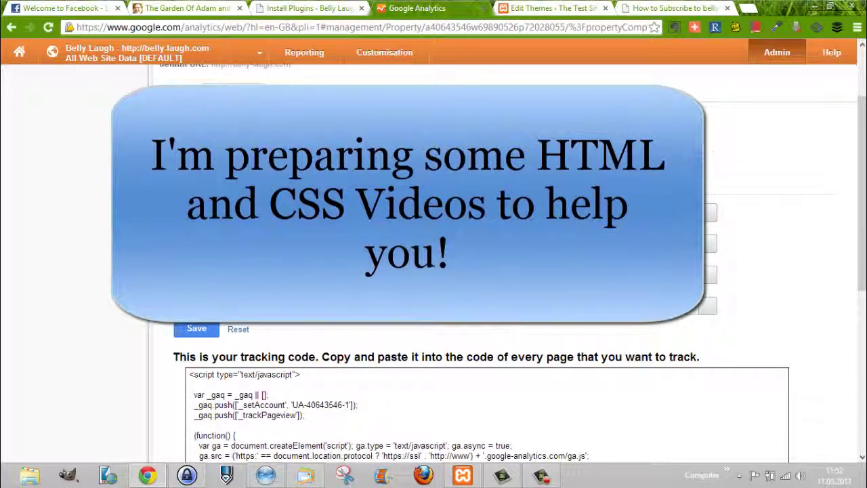
- Copy the complete tracking script from Belly Laugh's Tracking Info page in Google Analytics
scroll(400, 256, down, 3)
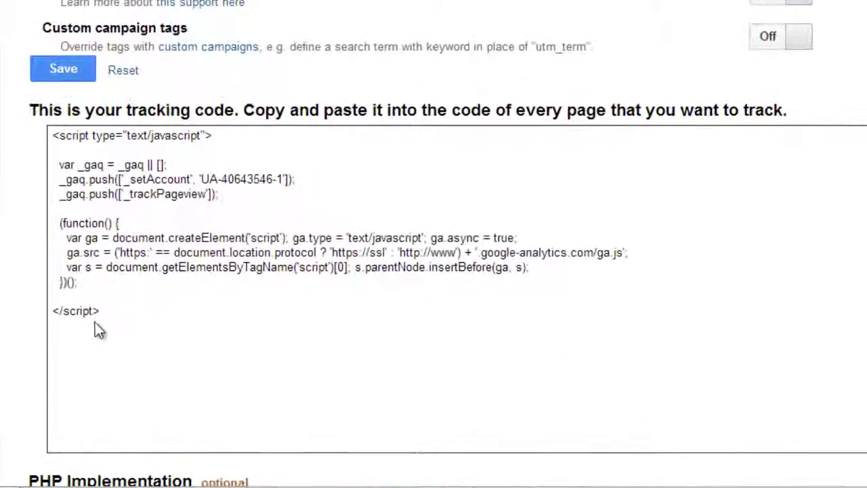
drag(103, 317, 53, 110)
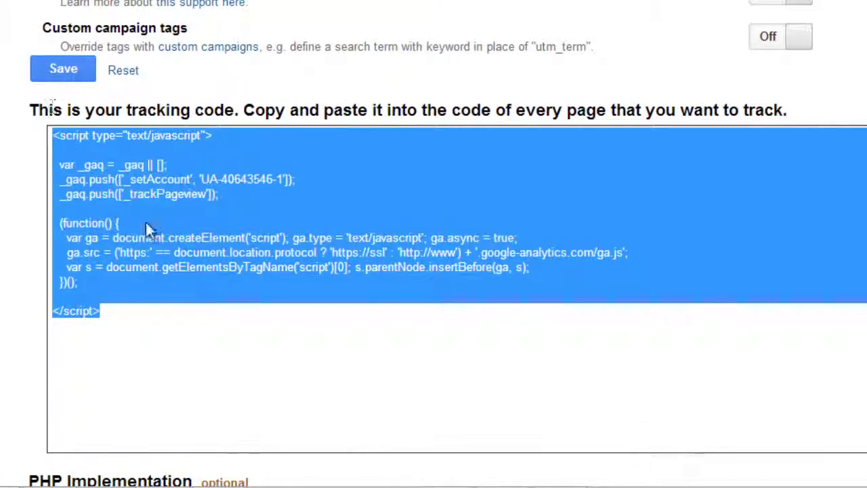
right_click(149, 230)
click(193, 101)
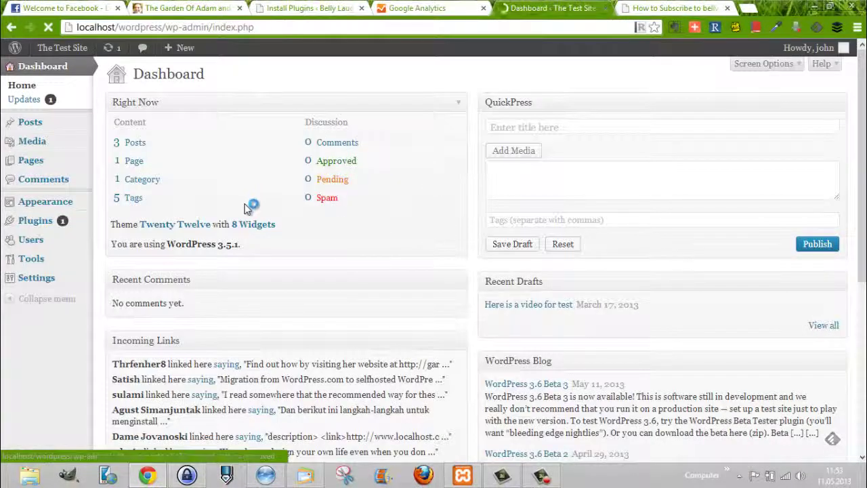
- Open the Twenty Twelve theme's header.php in the theme editor of The Test Site in WordPress
mouse_move(47, 202)
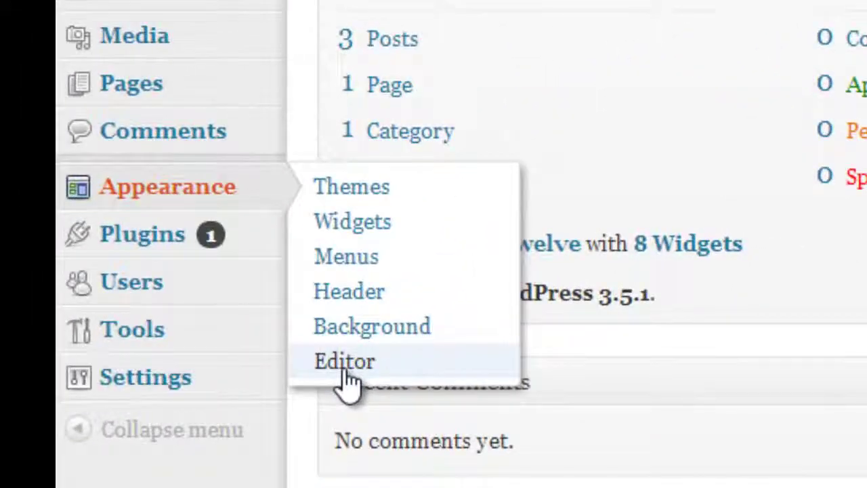
click(346, 372)
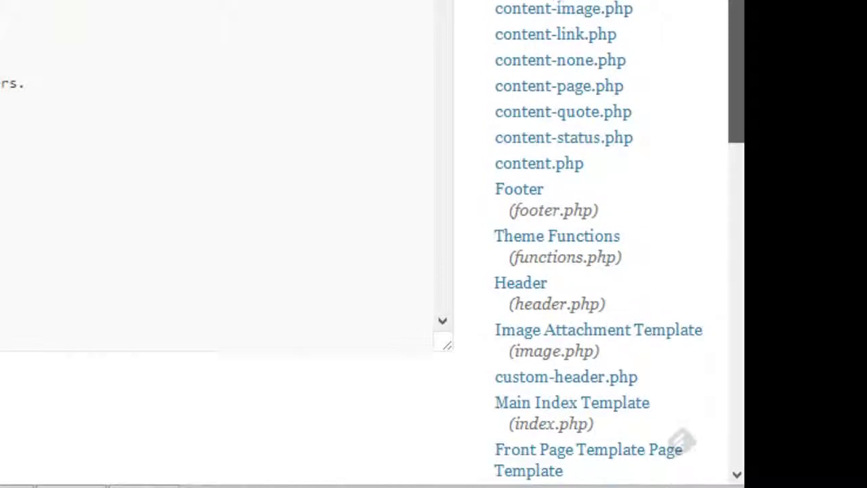
scroll(562, 244, up, 2)
scroll(562, 244, down, 3)
scroll(562, 244, down, 1)
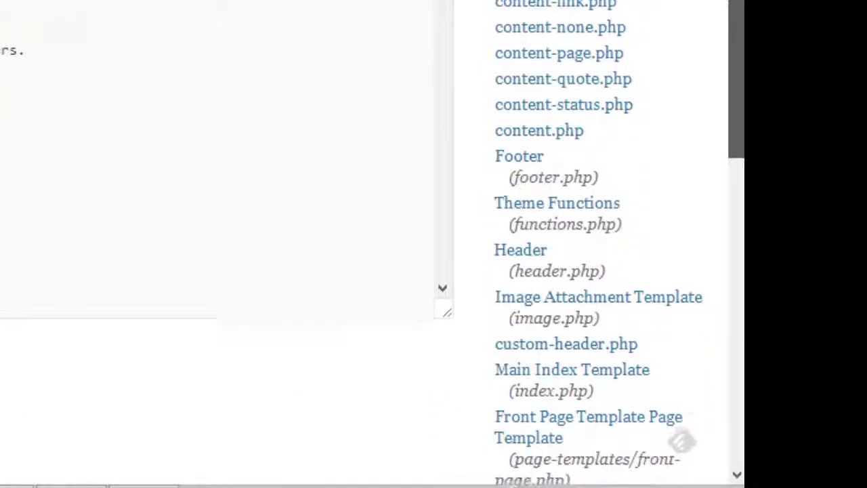
scroll(562, 244, up, 1)
scroll(562, 244, down, 1)
scroll(682, 58, up, 2)
scroll(681, 58, down, 5)
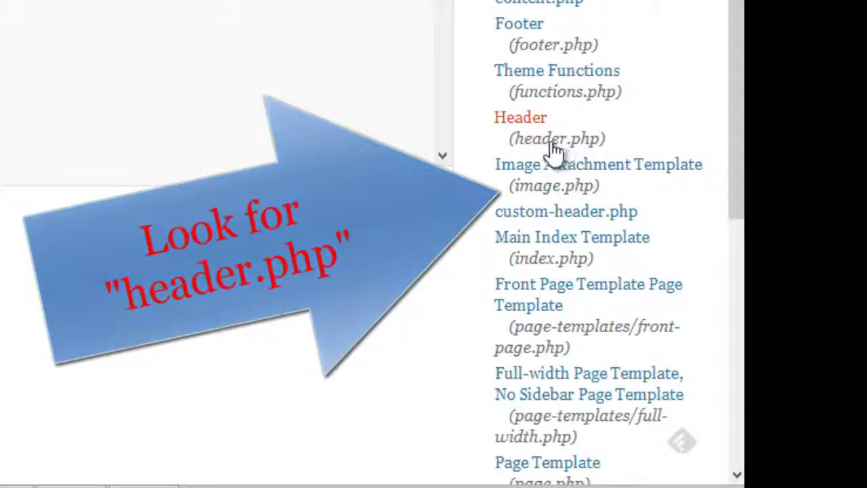
click(522, 122)
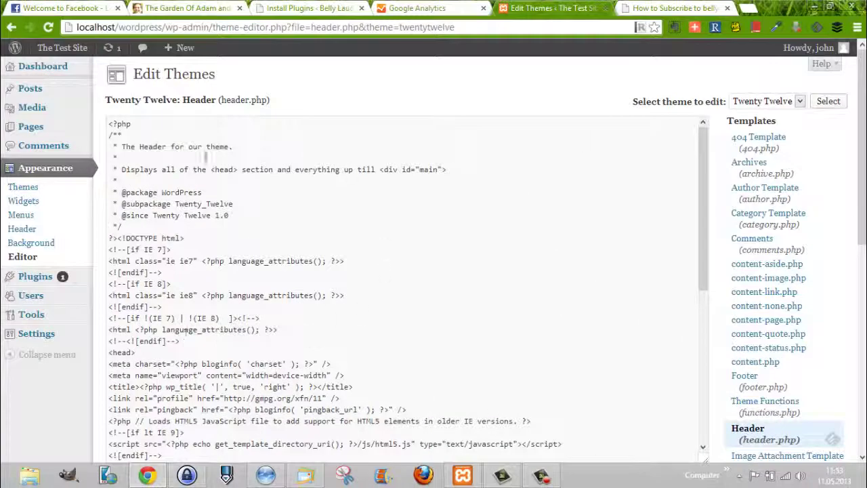
- Paste the copied tracking script into header.php on a new line directly before the closing </head> tag
drag(703, 202, 706, 300)
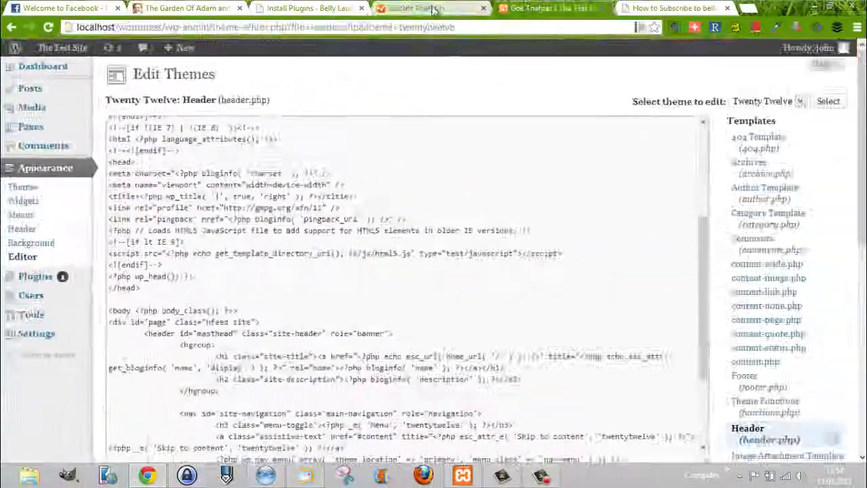
click(468, 8)
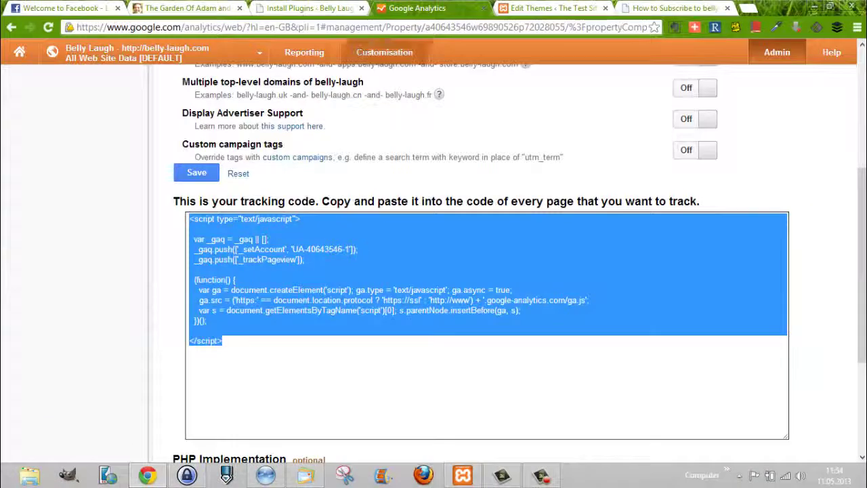
click(540, 7)
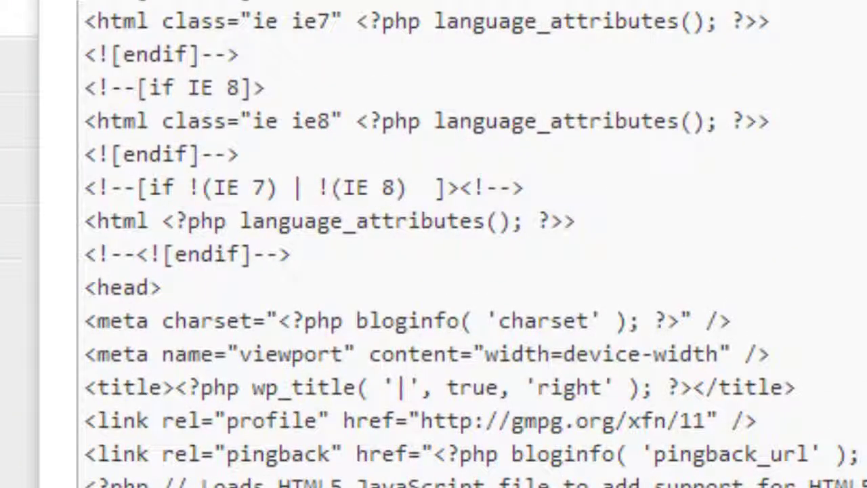
scroll(182, 263, down, 4)
click(88, 259)
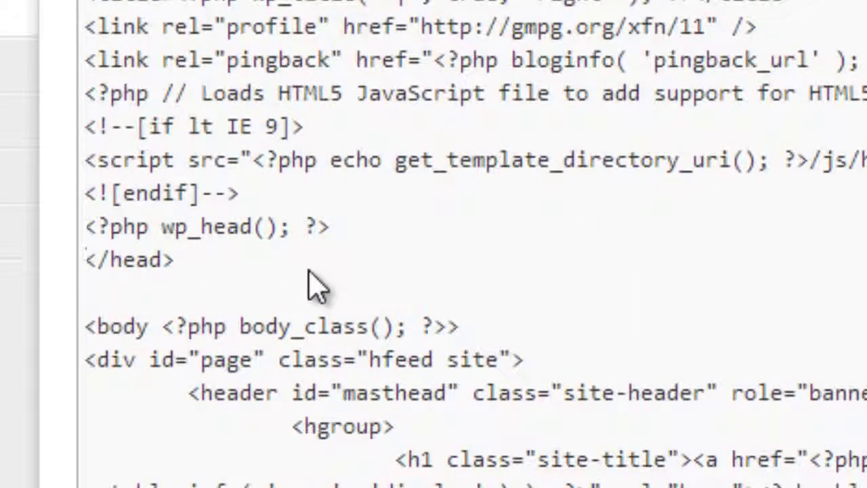
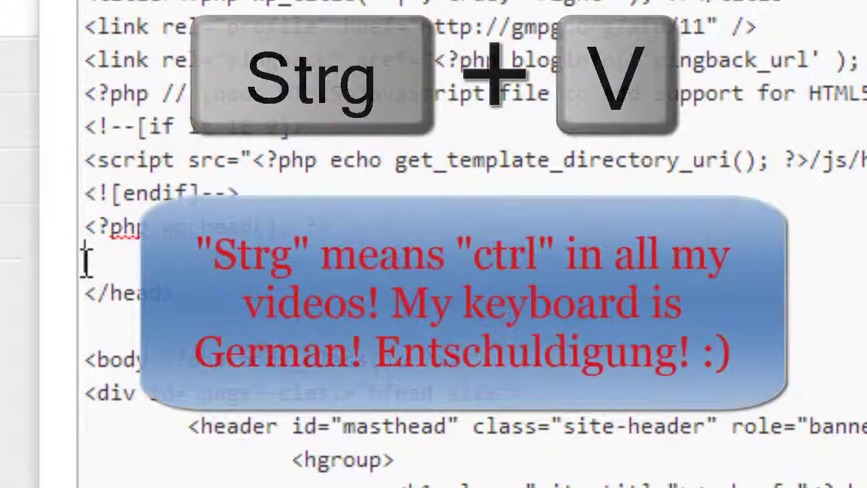
right_click(87, 266)
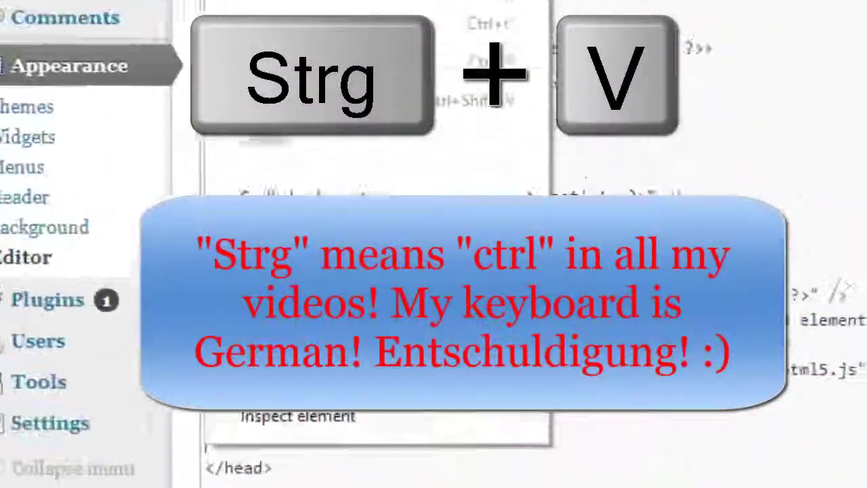
click(312, 157)
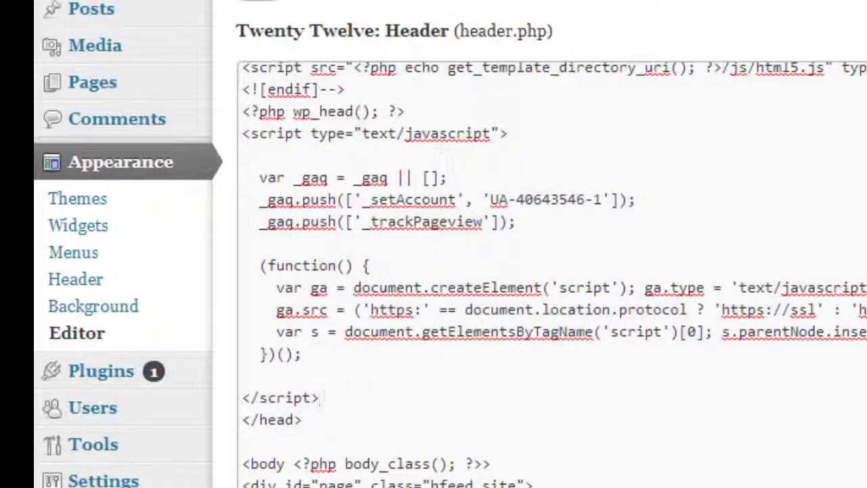
- Examine the pasted tracking script and its placement before </head> in header.php, comparing it with the original code in Google Analytics
scroll(552, 271, down, 4)
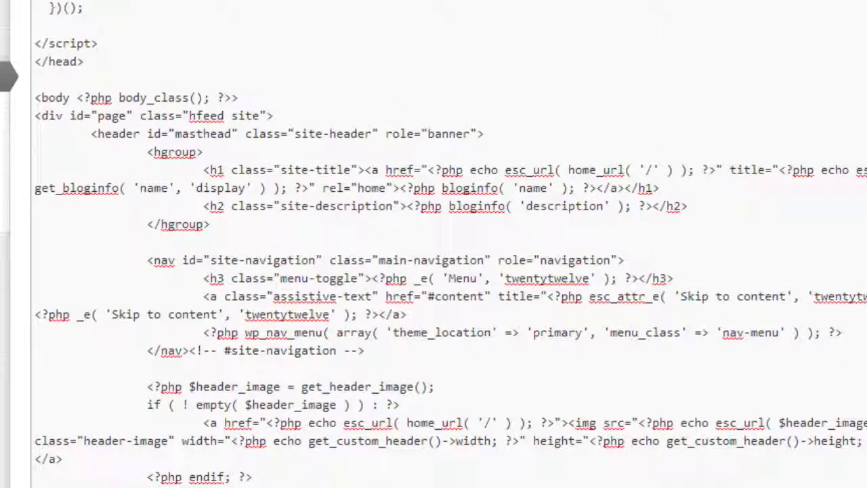
scroll(434, 243, up, 3)
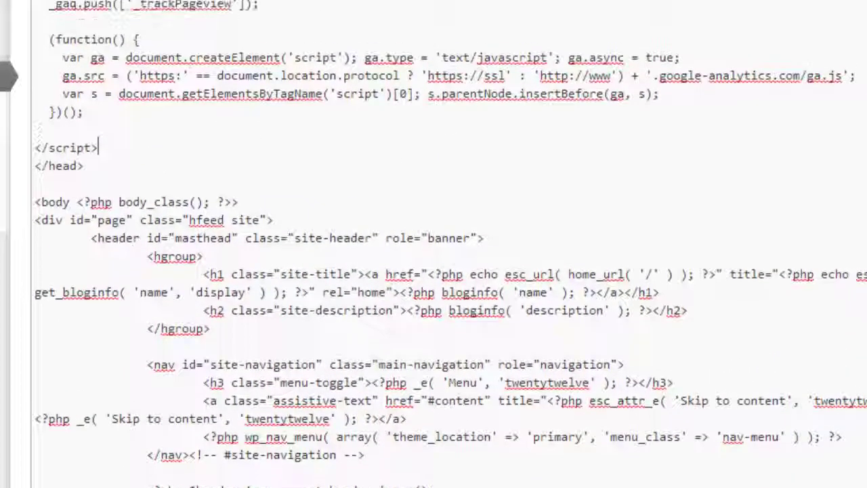
scroll(191, 396, up, 2)
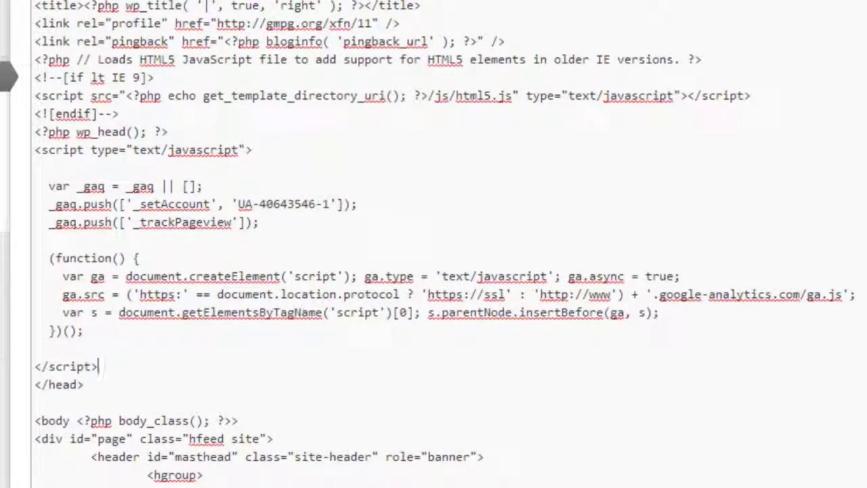
scroll(98, 352, up, 2)
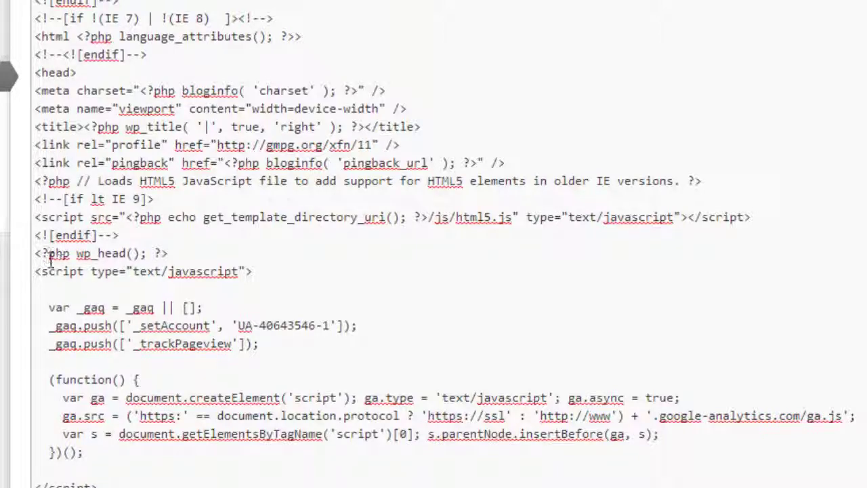
scroll(113, 194, down, 2)
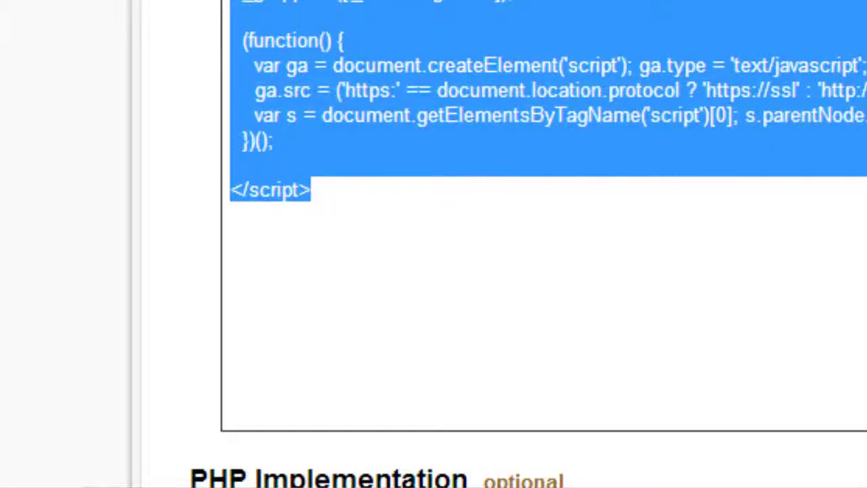
click(300, 23)
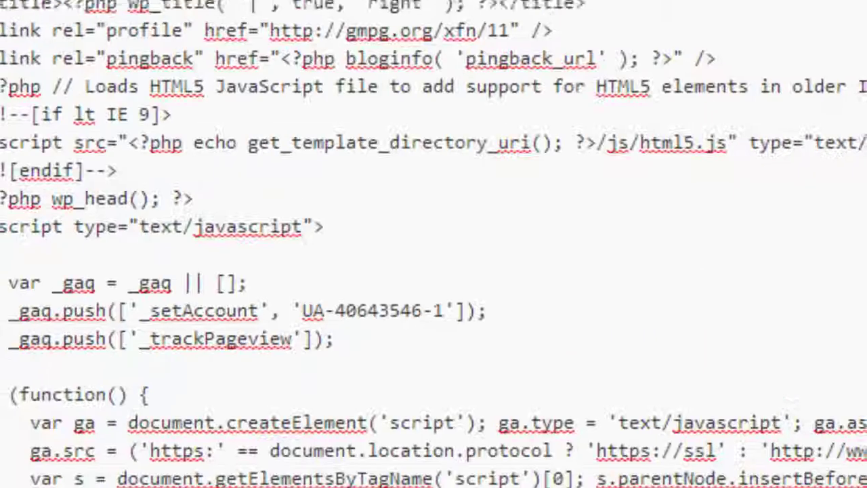
scroll(285, 251, down, 2)
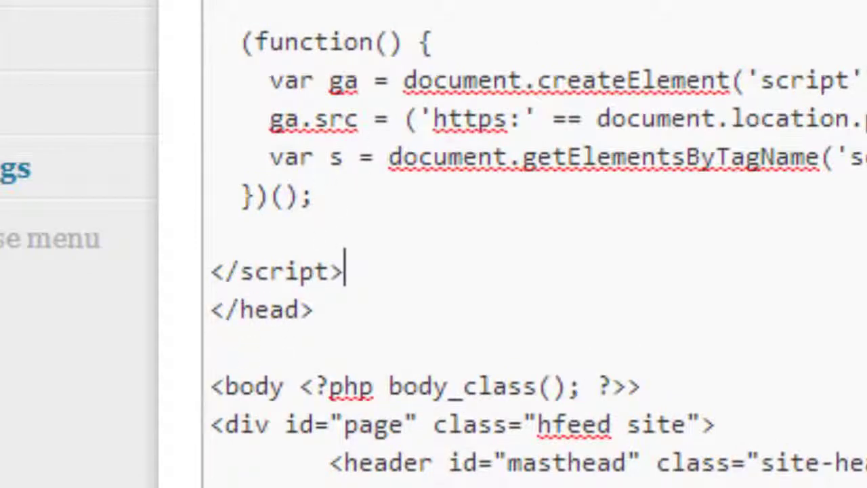
scroll(434, 244, down, 10)
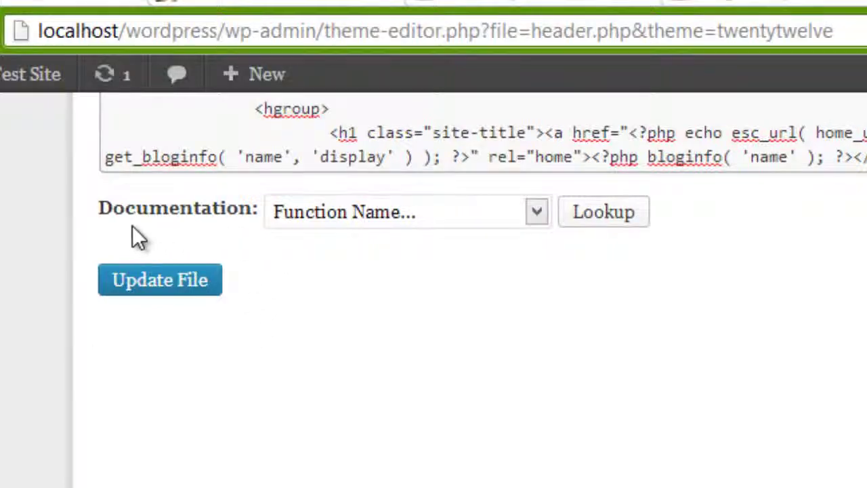
- Open the Reporting section for Belly Laugh in Google Analytics and return to the header.php theme editor
click(426, 12)
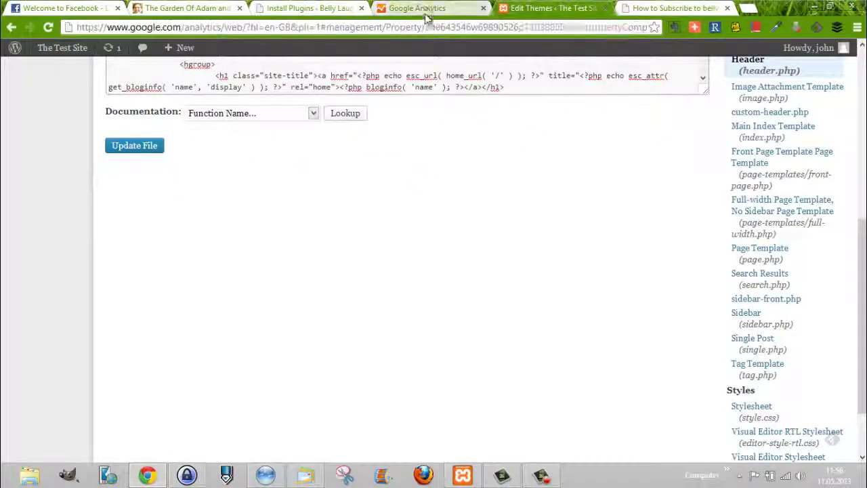
scroll(478, 203, up, 5)
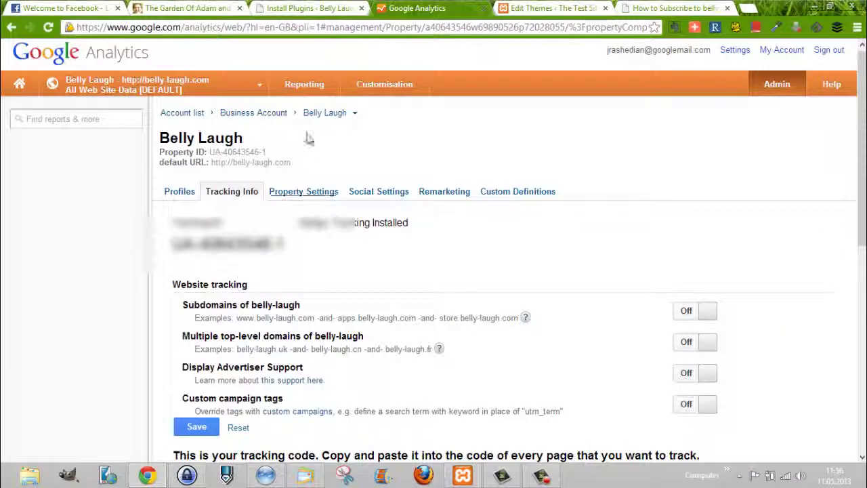
click(304, 84)
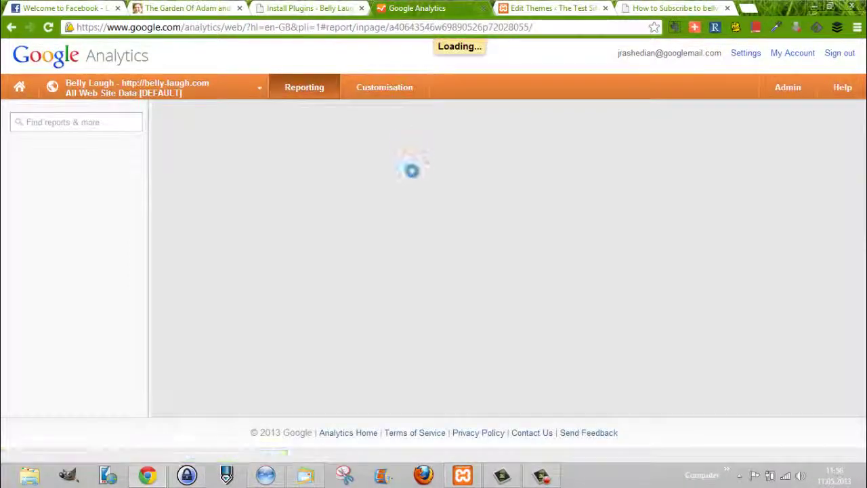
key(ctrl+Tab)
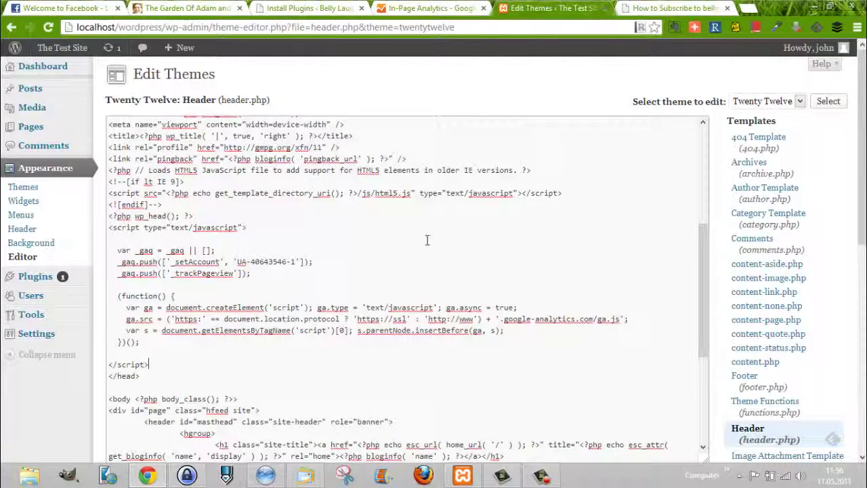